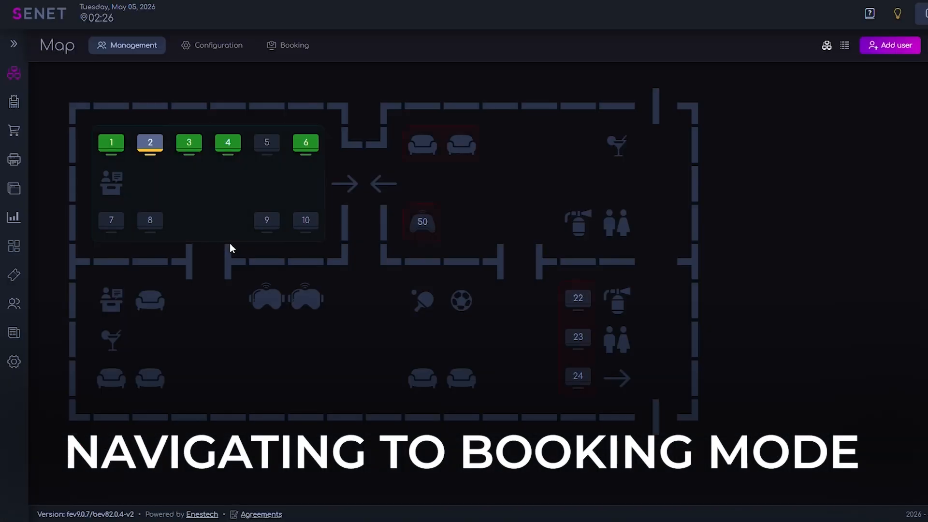
Switch the club map from management to booking mode
click(286, 45)
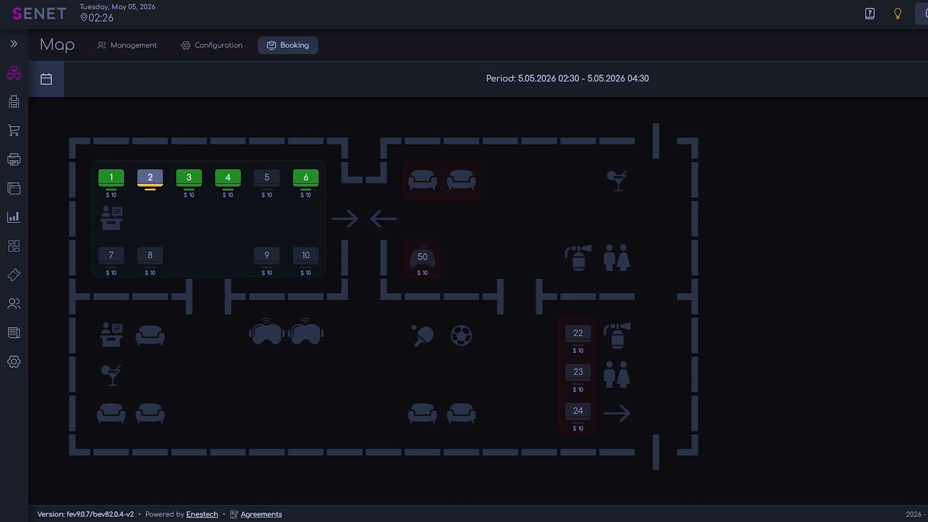
mouse_move(268, 187)
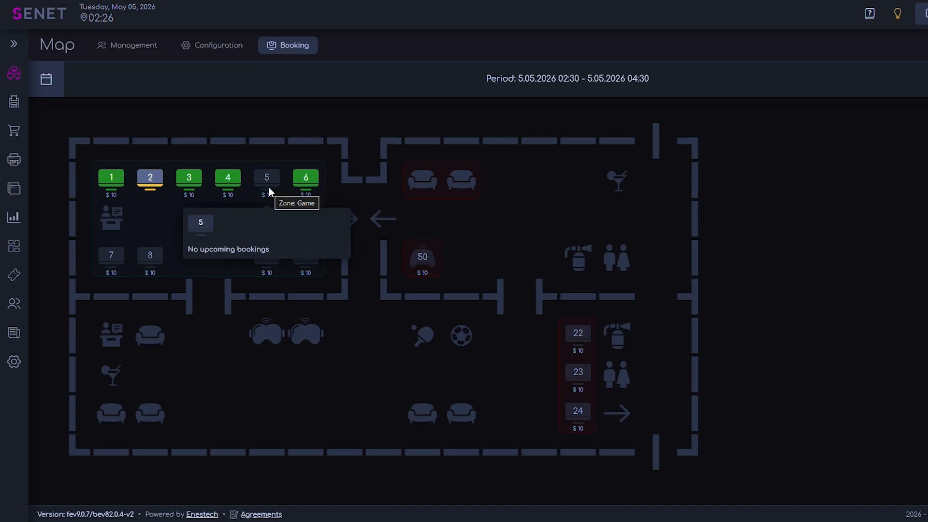
mouse_move(153, 186)
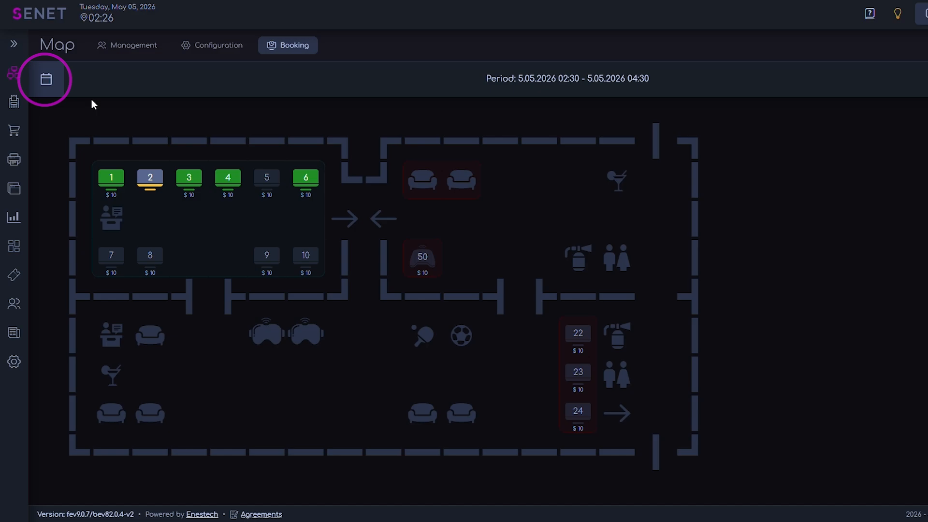
Set the booking period to 8 May 2026, from 12:00 to 13:00, and confirm it
click(46, 81)
click(533, 211)
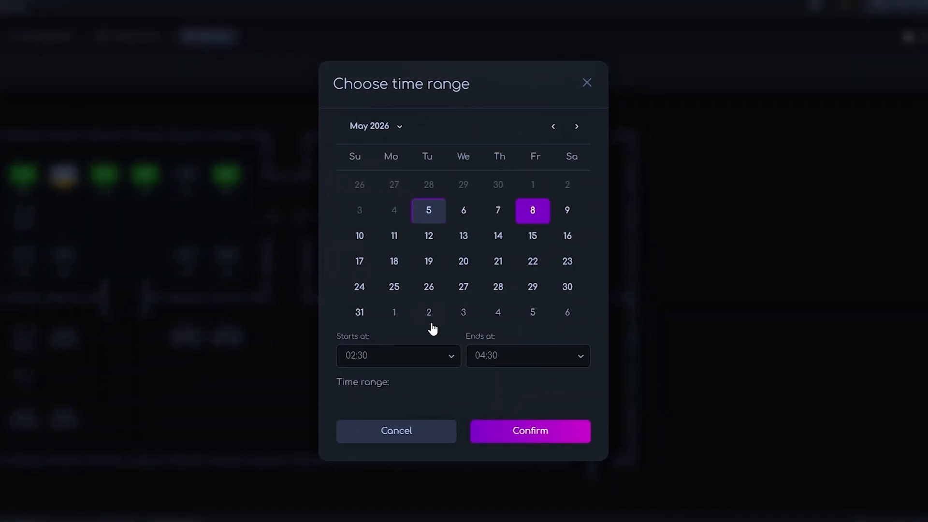
click(411, 355)
click(411, 165)
click(535, 211)
click(418, 356)
scroll(386, 241, down, 14)
scroll(386, 243, down, 5)
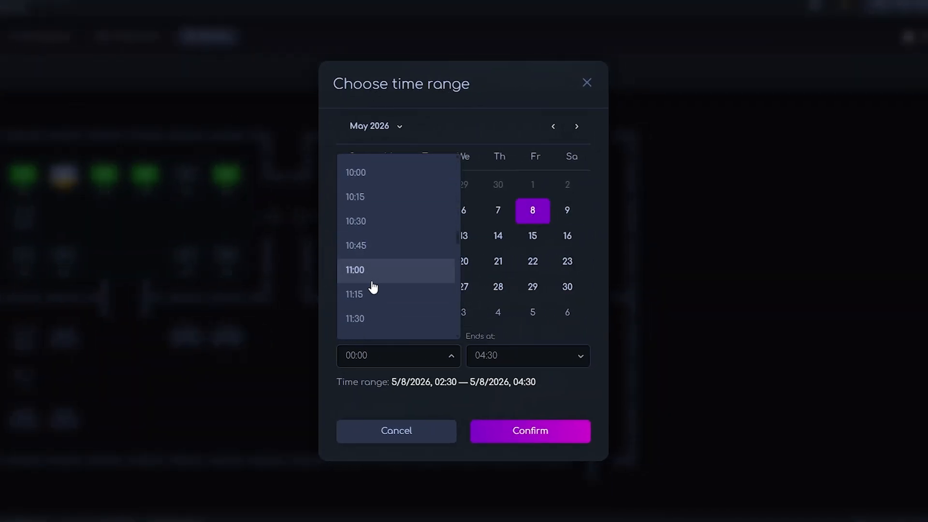
click(377, 283)
click(529, 348)
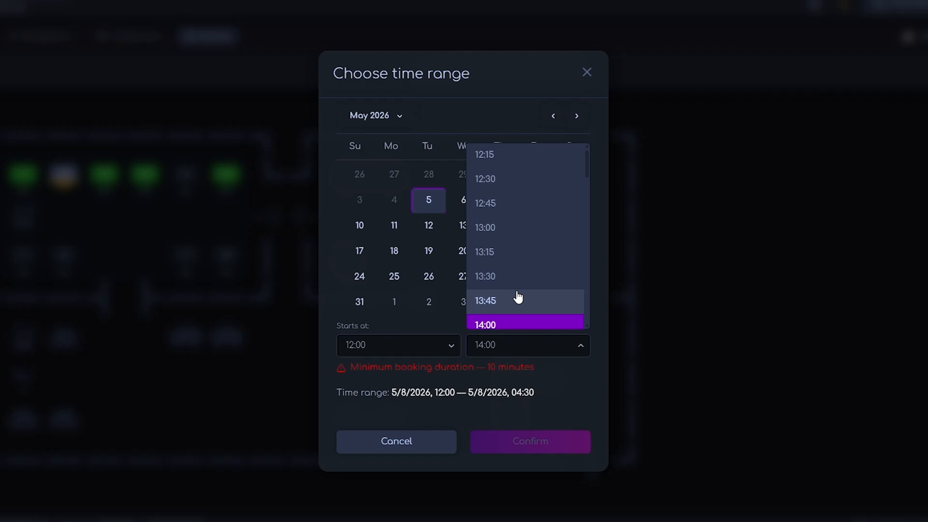
click(508, 238)
click(537, 440)
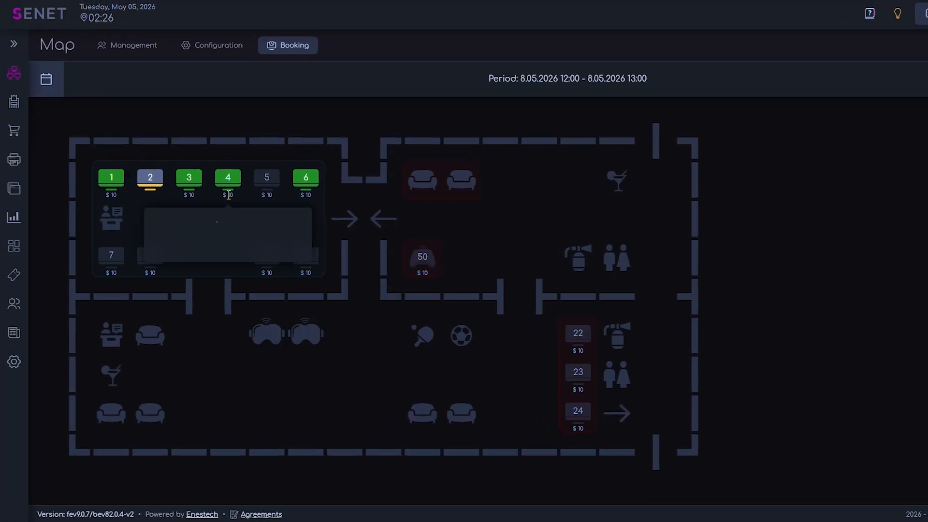
Select PC 3 for booking and assign it to the user found by searching for "B00K"
click(189, 177)
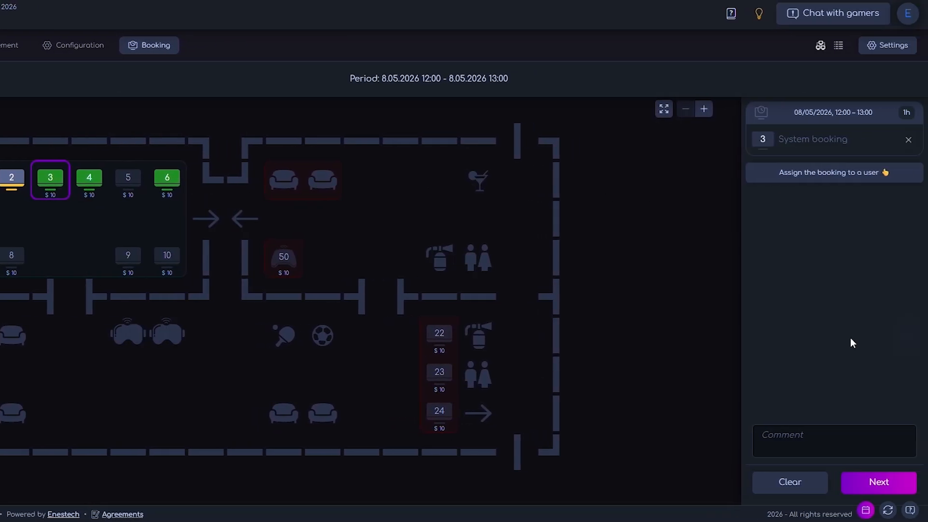
click(837, 178)
text(B00K)
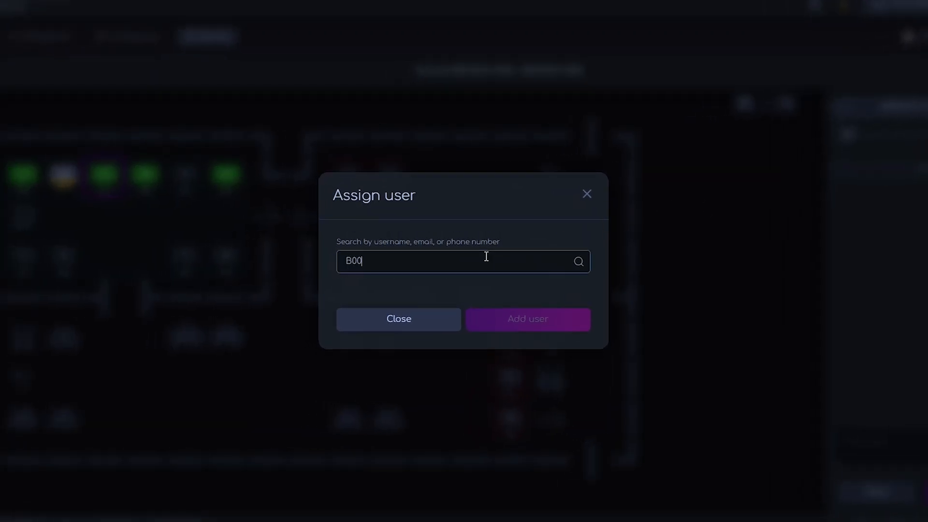
click(464, 295)
click(539, 320)
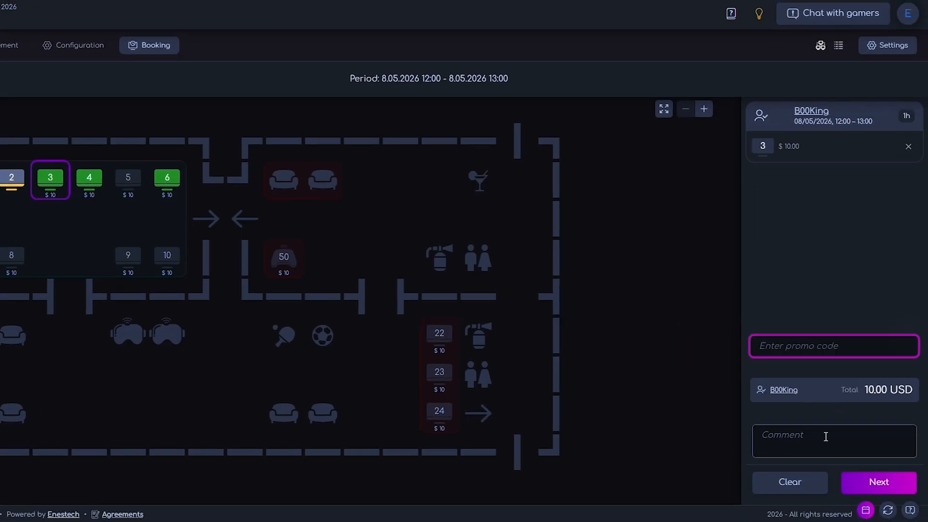
Add the comment "New client booking", create the booking, and check PC 3 on the map
click(825, 437)
text(N)
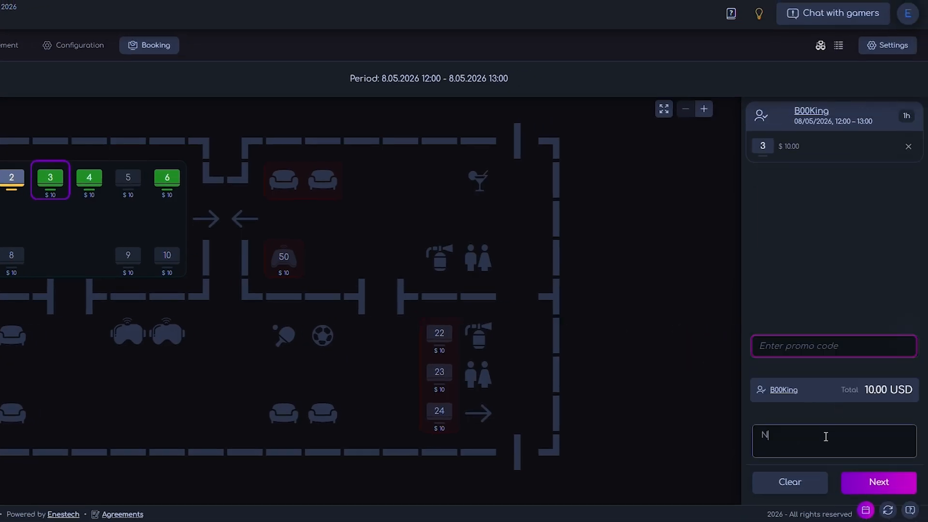
text(ew client)
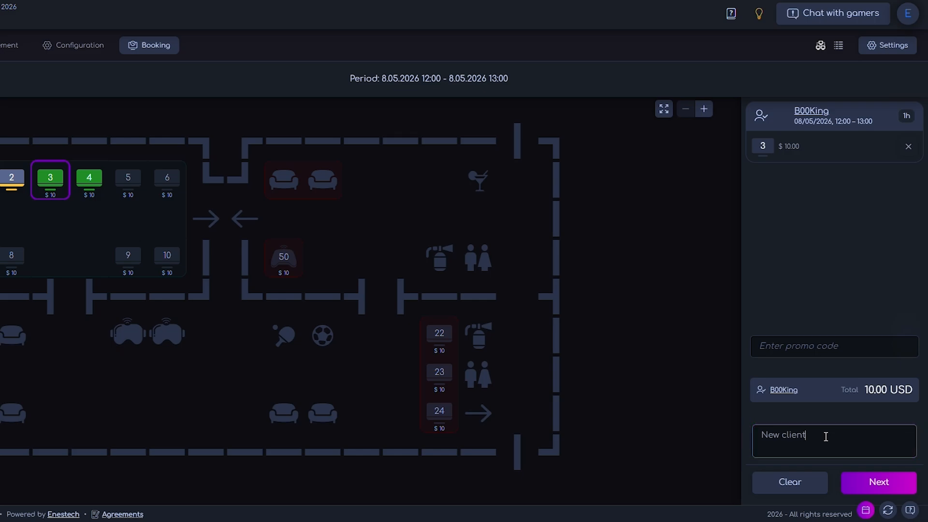
text( booking)
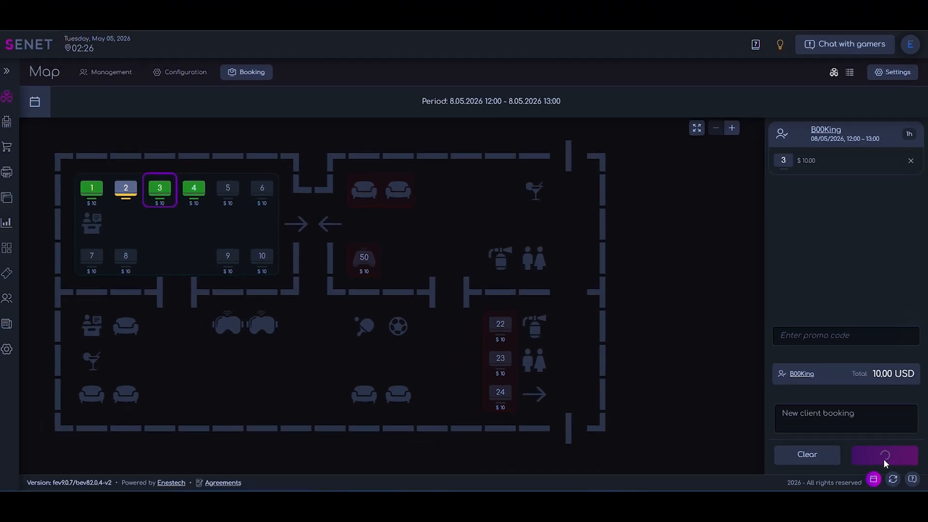
click(878, 483)
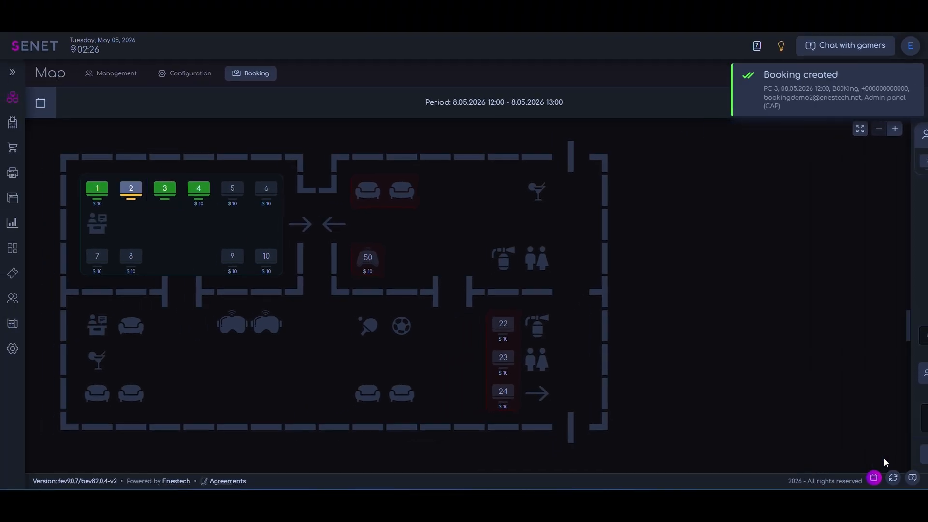
click(166, 196)
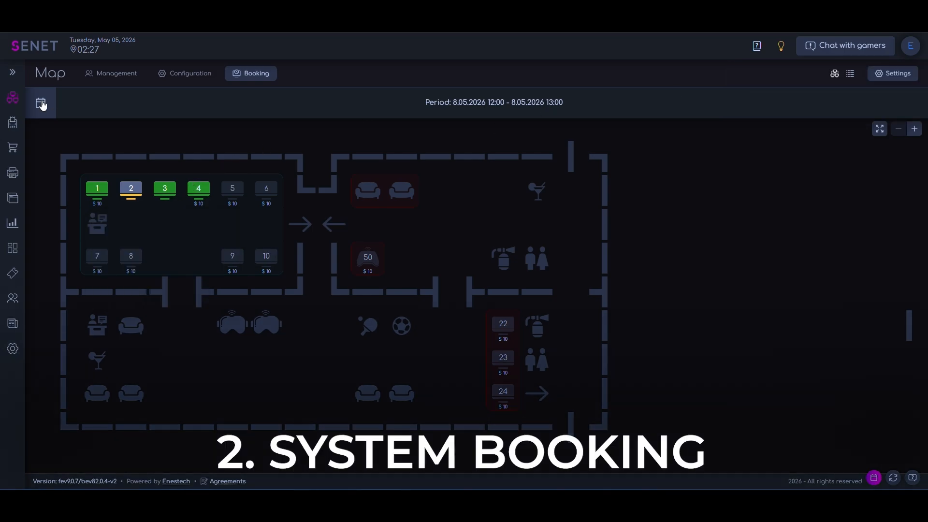
Change the booking period to 9 May 2026, keeping 12:00 to 13:00, and confirm it
click(41, 102)
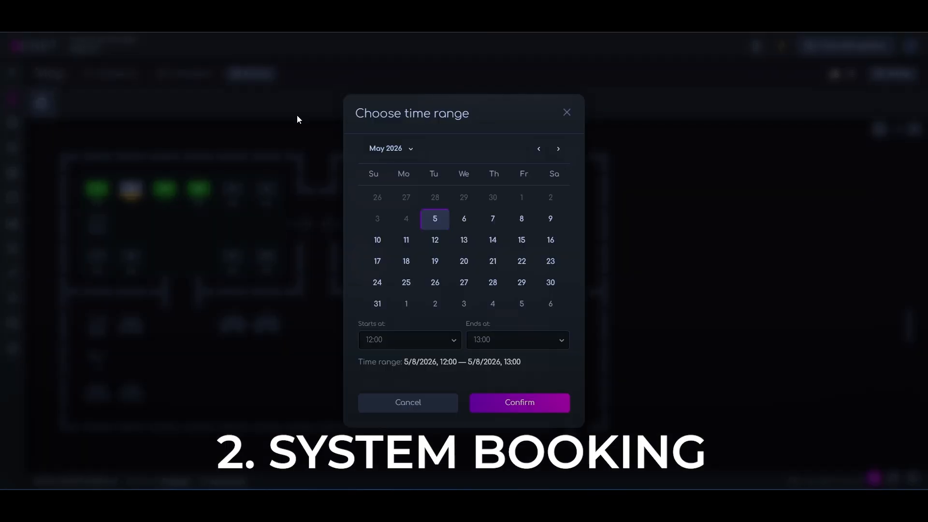
click(551, 222)
click(432, 340)
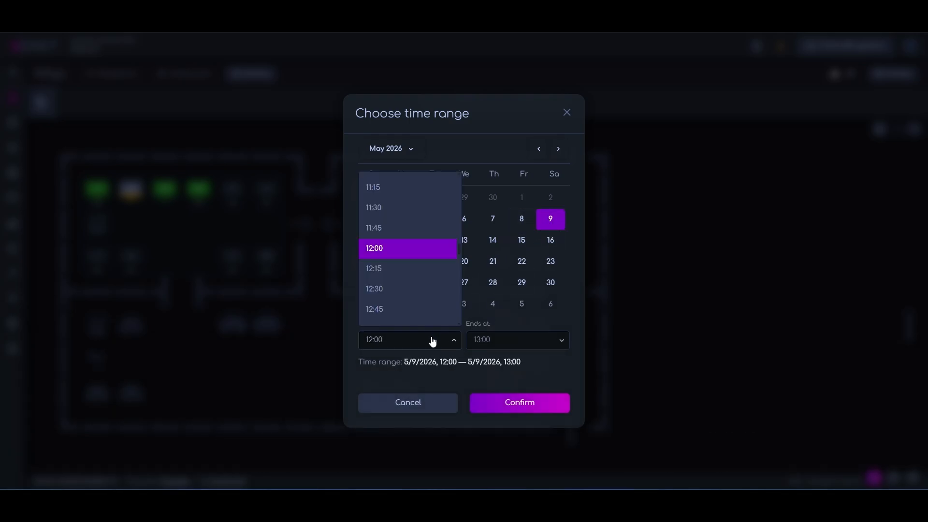
click(449, 340)
click(549, 407)
Create a system booking for PC 4 only, without an assigned user, with the comment "System Booking"
click(168, 188)
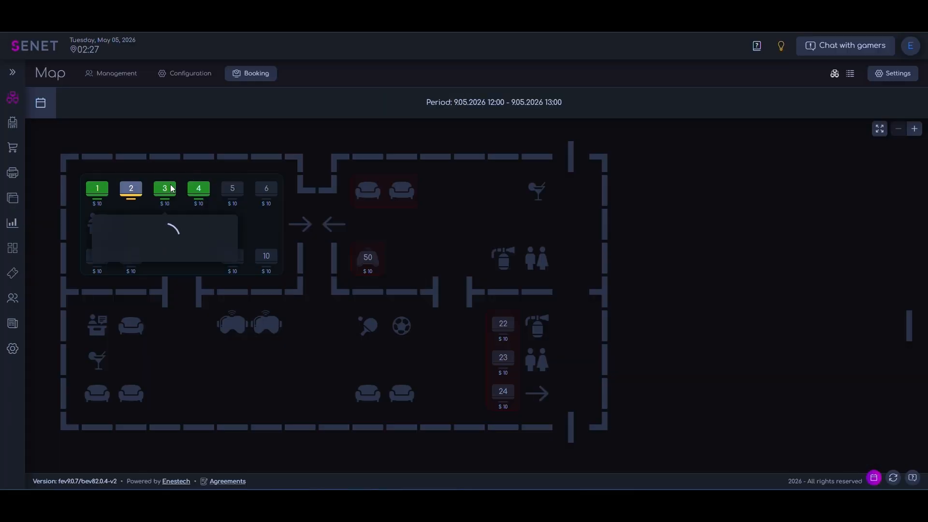
click(171, 189)
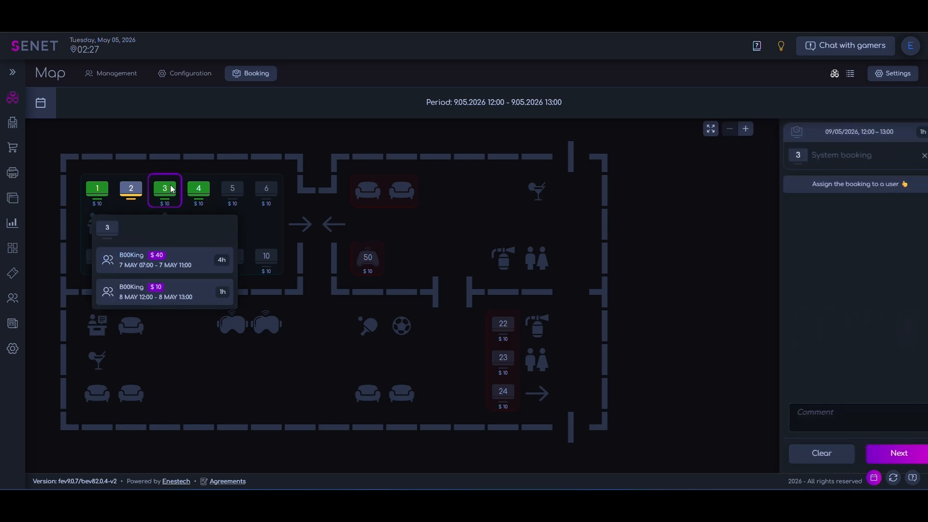
click(195, 189)
click(171, 189)
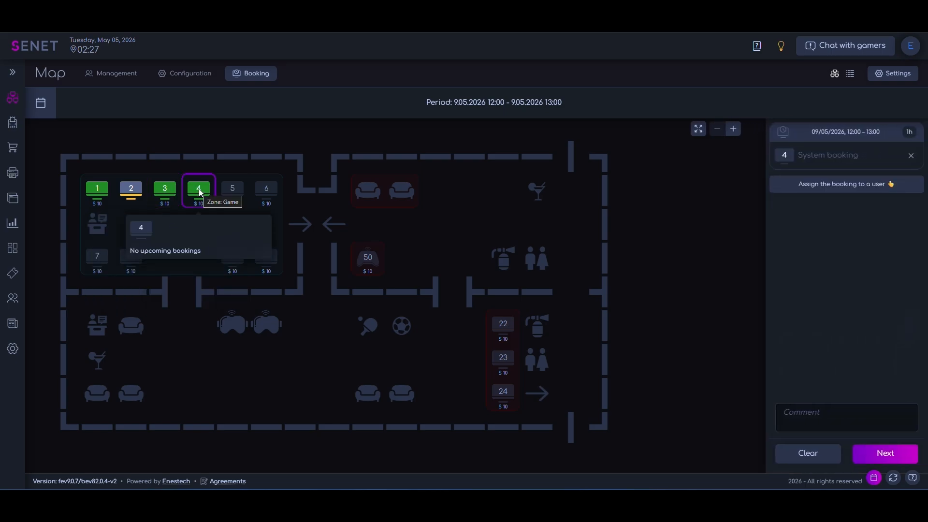
click(841, 412)
text(System Booking)
click(885, 453)
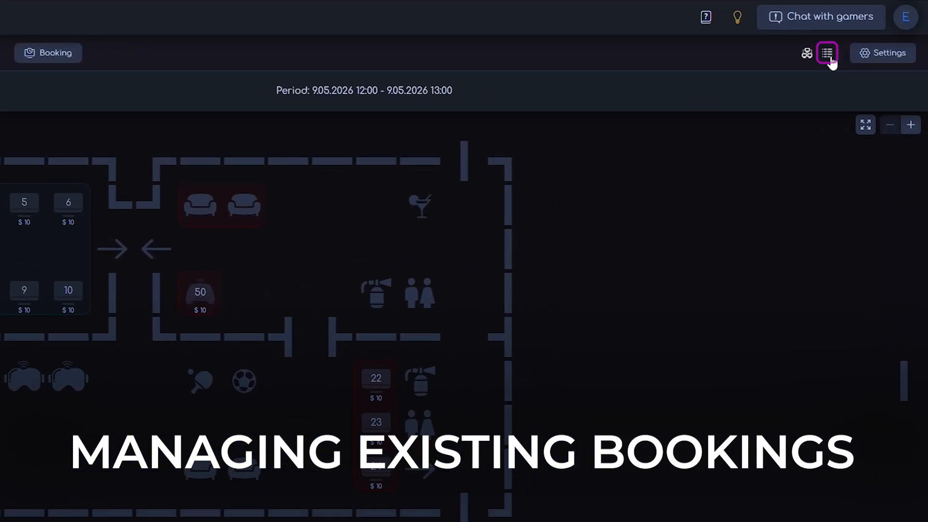
Show the bookings as a list and filter it to booking dates from 05.05.2026, 00:00
click(845, 69)
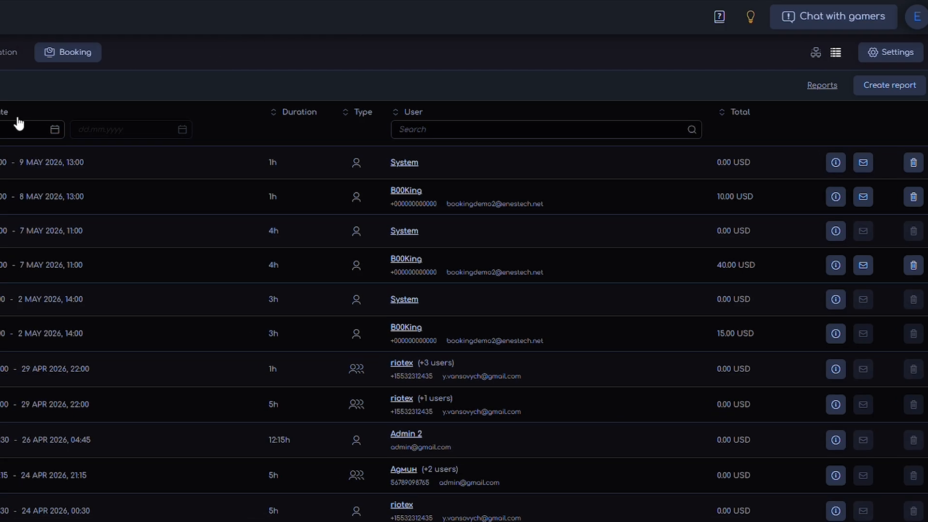
click(9, 130)
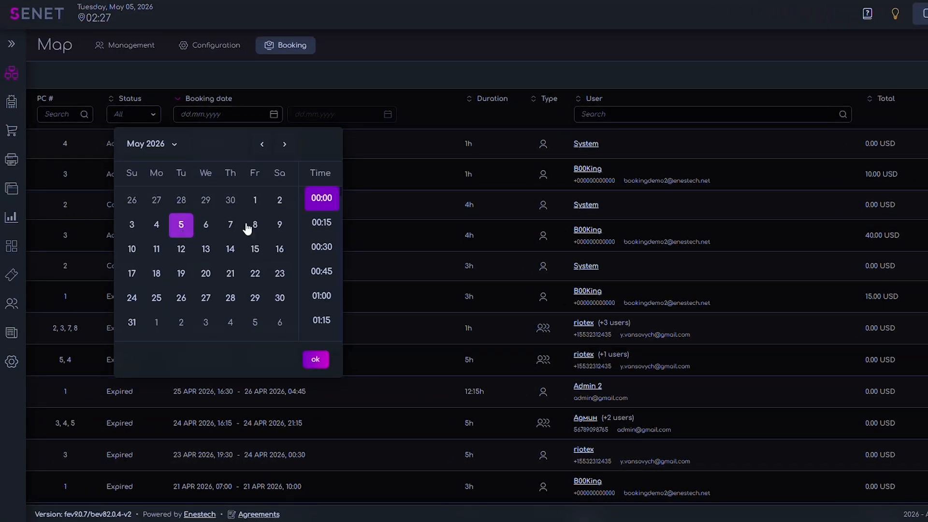
click(318, 356)
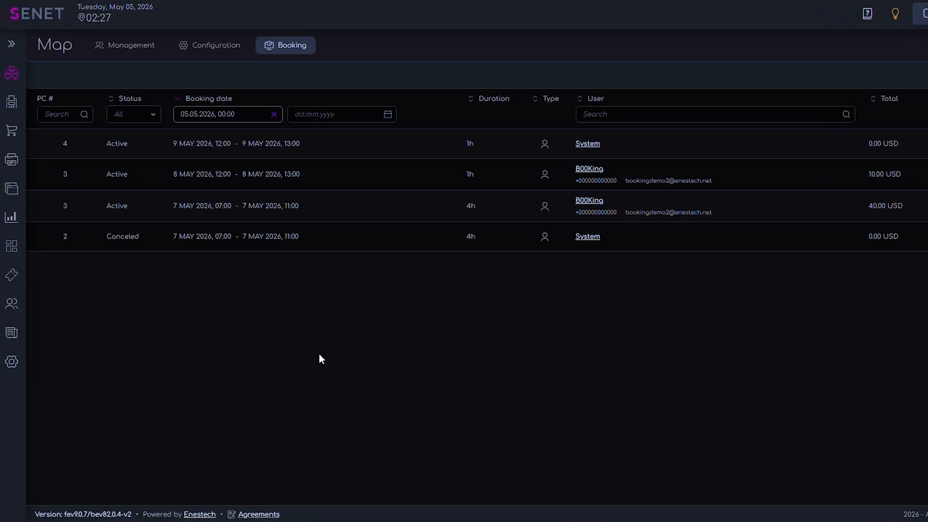
Try limiting the bookings list to an end date of 8 May 2026, 00:00, and clear that end date
click(320, 117)
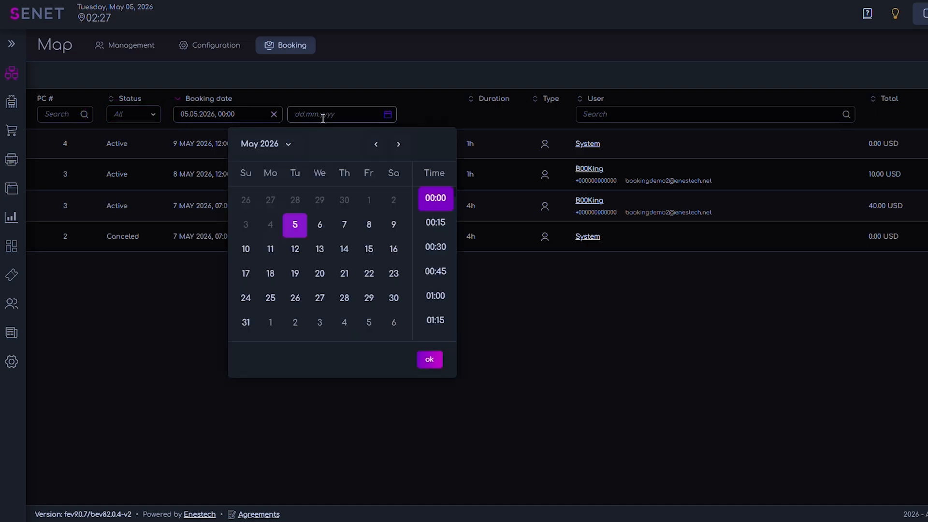
click(353, 234)
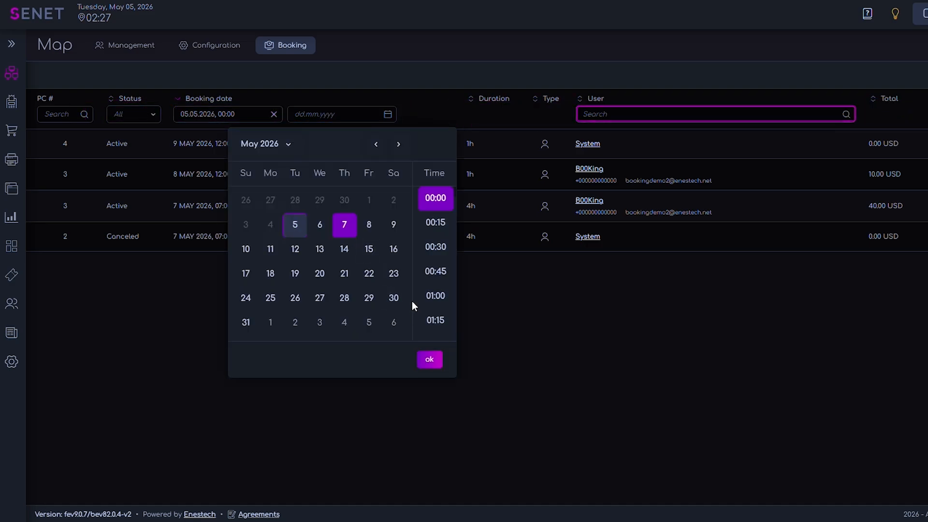
click(371, 227)
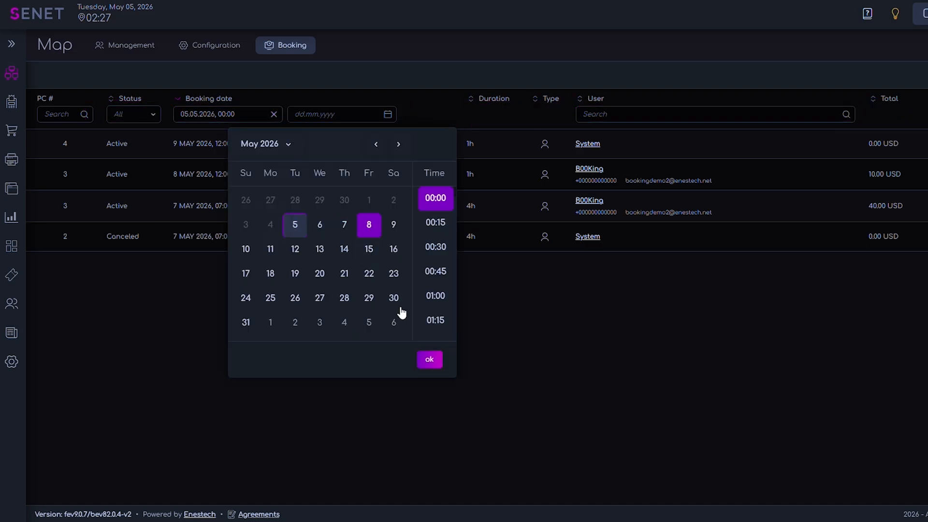
click(429, 359)
click(390, 118)
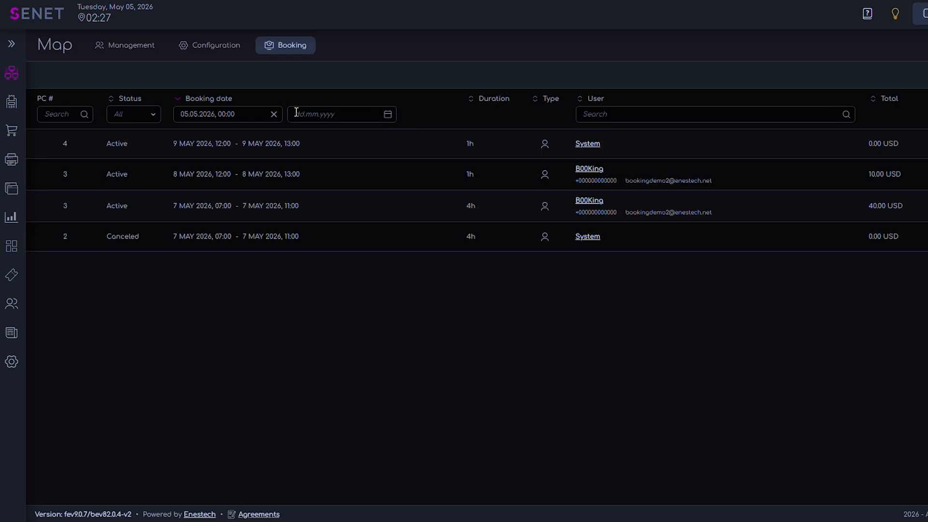
Sort the bookings by ascending date and review the details and e-mail form of the 9 May system booking
click(271, 118)
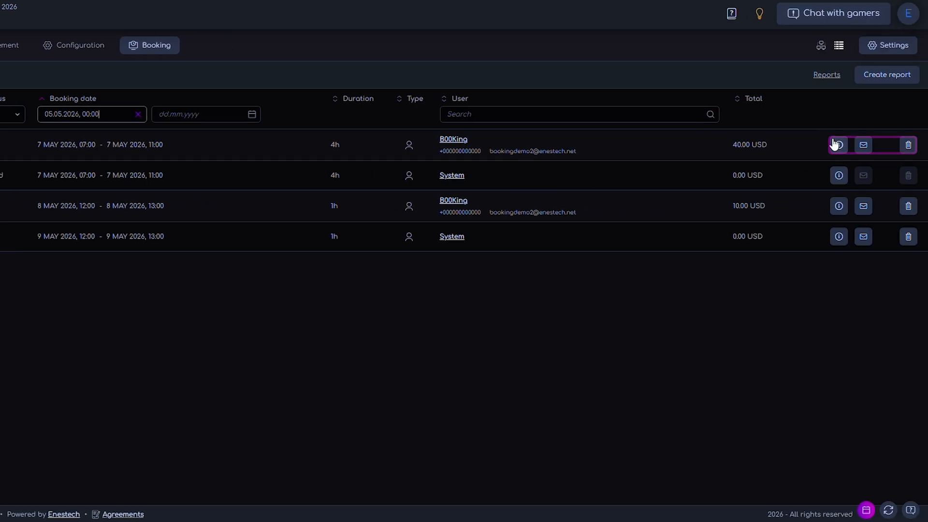
click(838, 242)
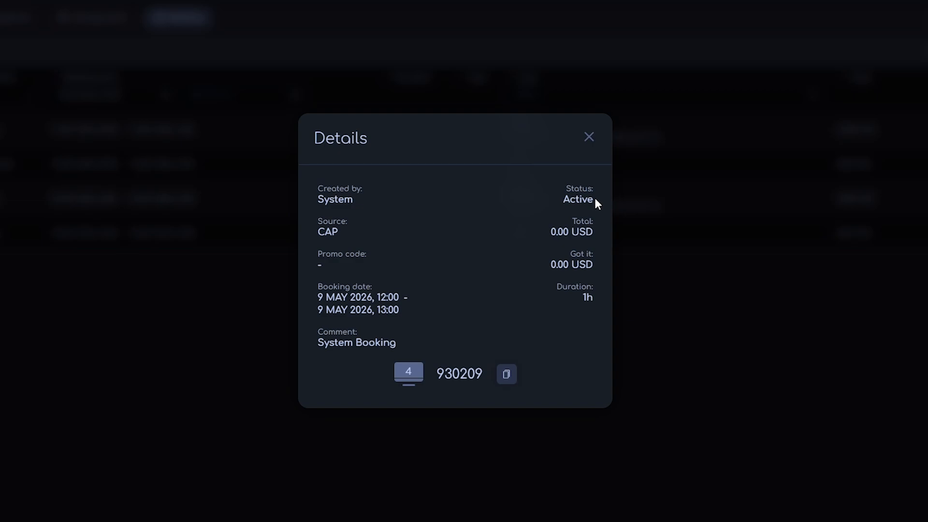
click(588, 138)
click(860, 241)
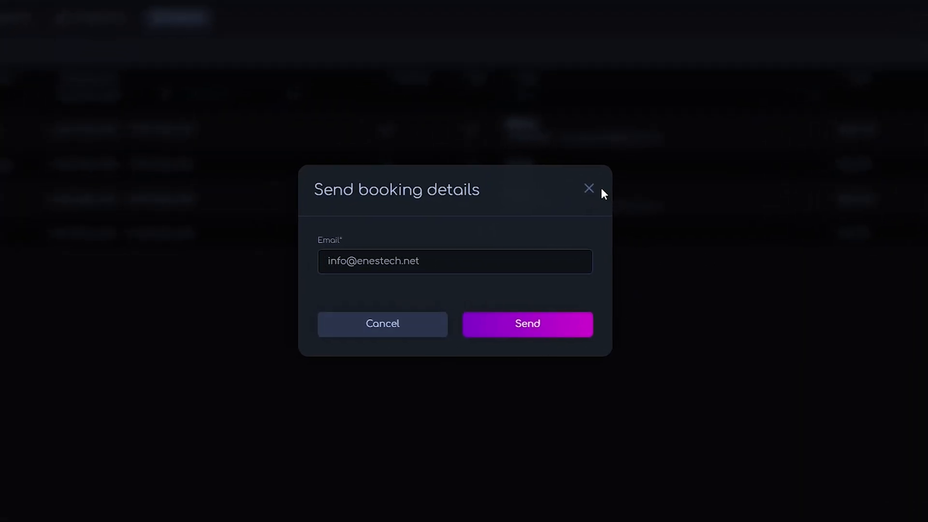
click(588, 188)
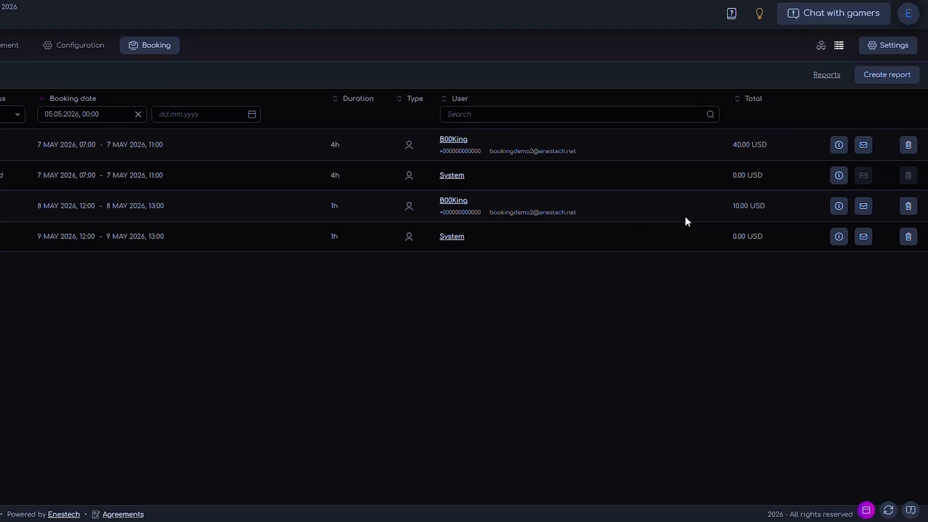
Delete the 9 May system booking, giving "No longer needed" as the reason for deletion
click(909, 238)
text(No long)
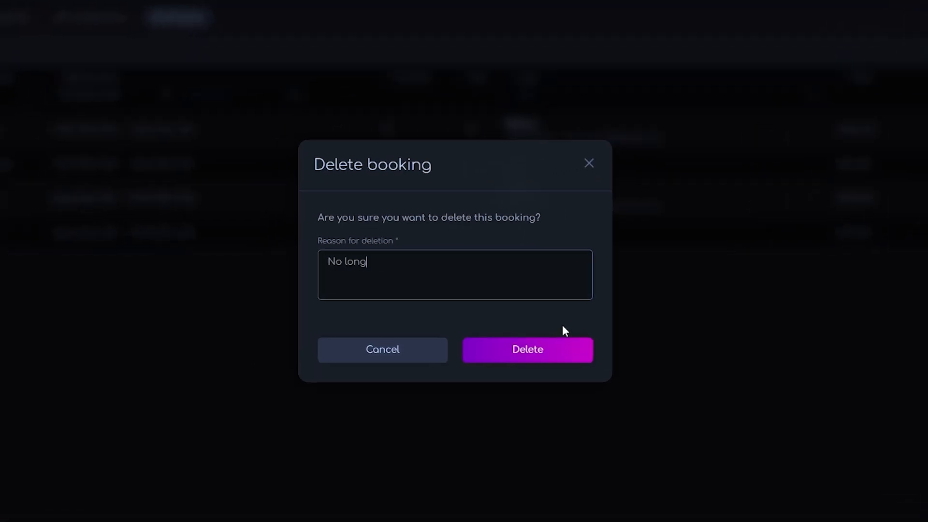
text(er needed)
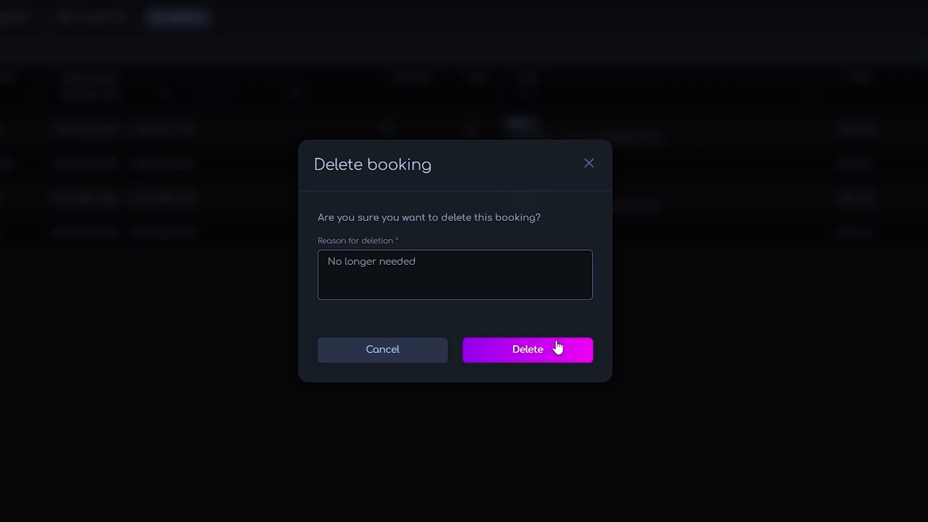
click(557, 347)
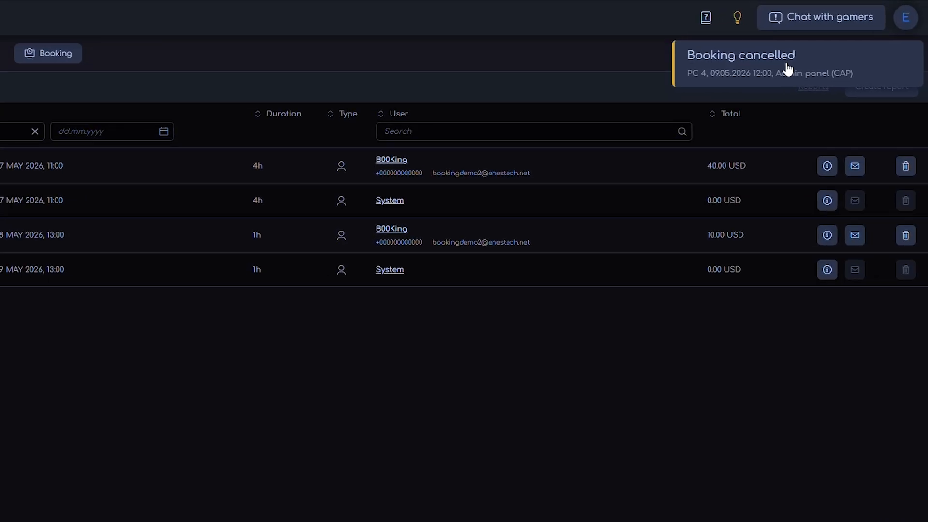
Create a report of the bookings dated from 5 May 2026, 00:00, and show it in the reports list
click(886, 76)
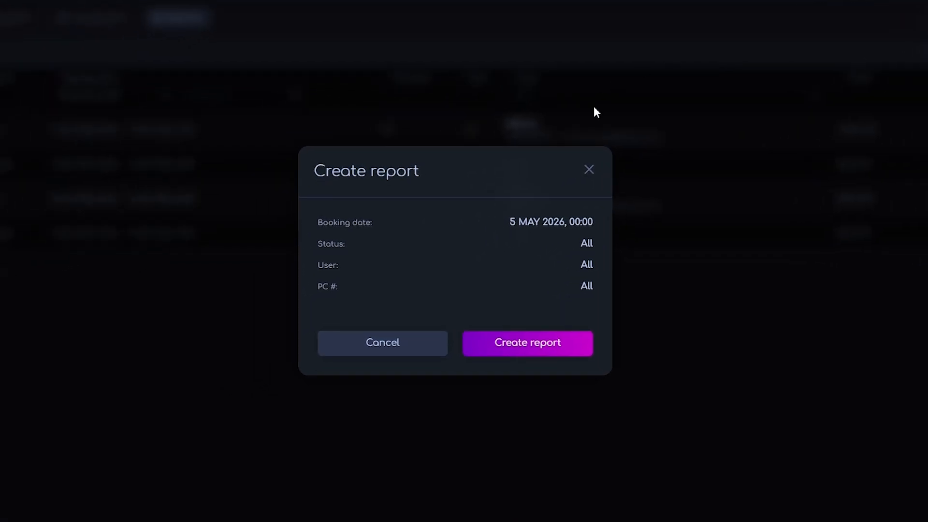
click(581, 344)
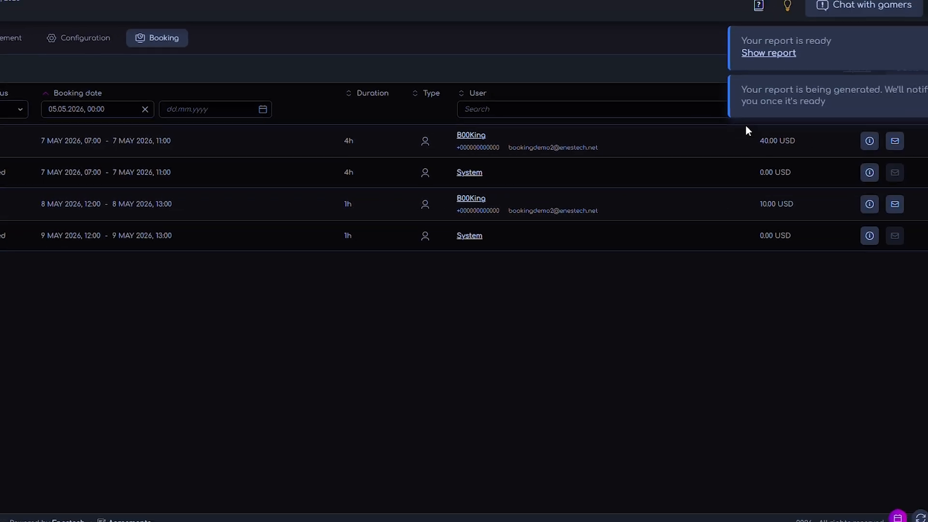
click(759, 62)
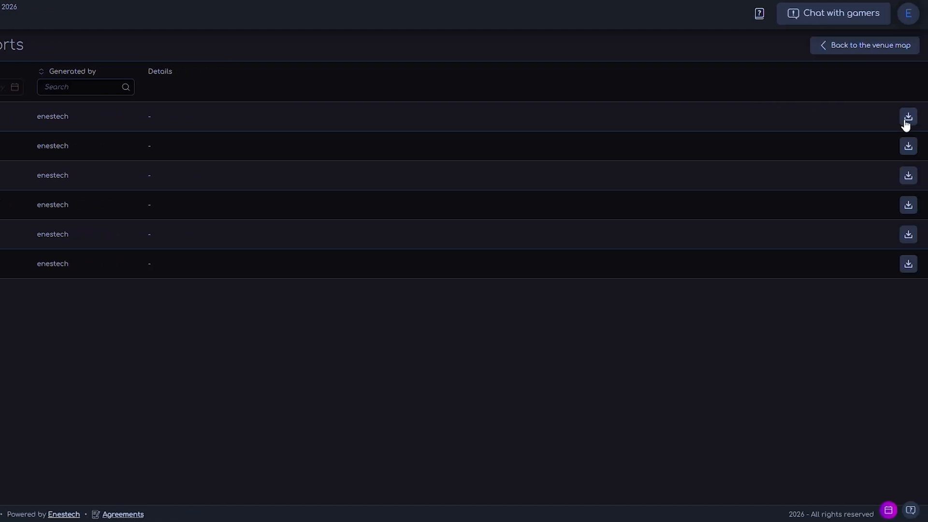
Return to the venue map's booking mode, open the booking settings and examine the group booking, duration, check-in, notification and schedule options
click(853, 48)
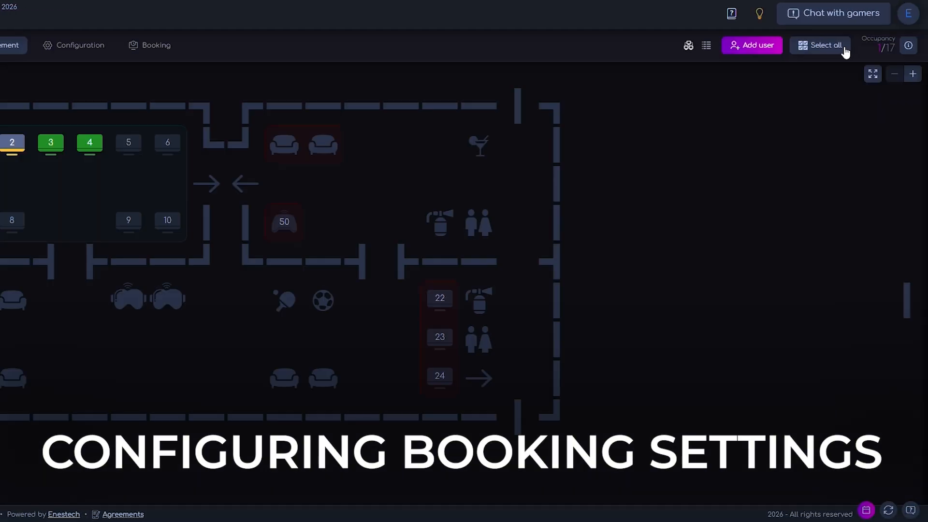
click(167, 46)
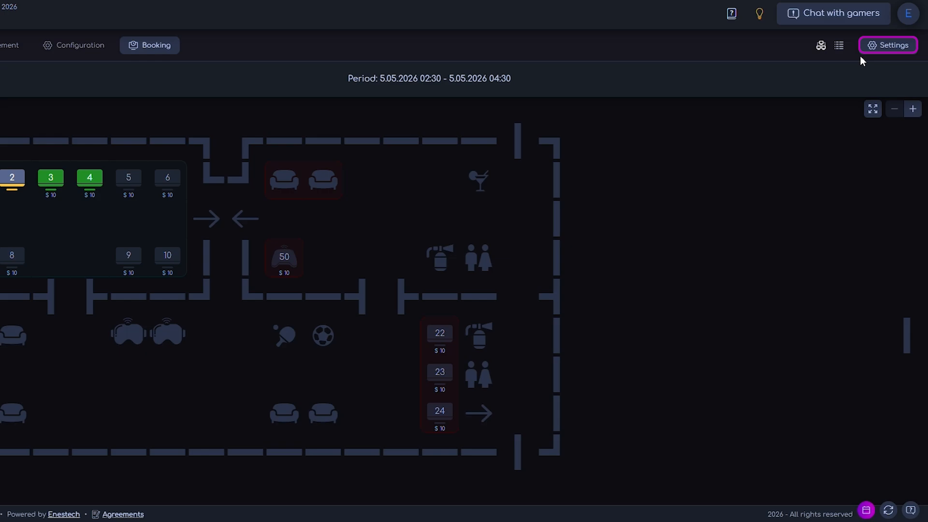
click(873, 48)
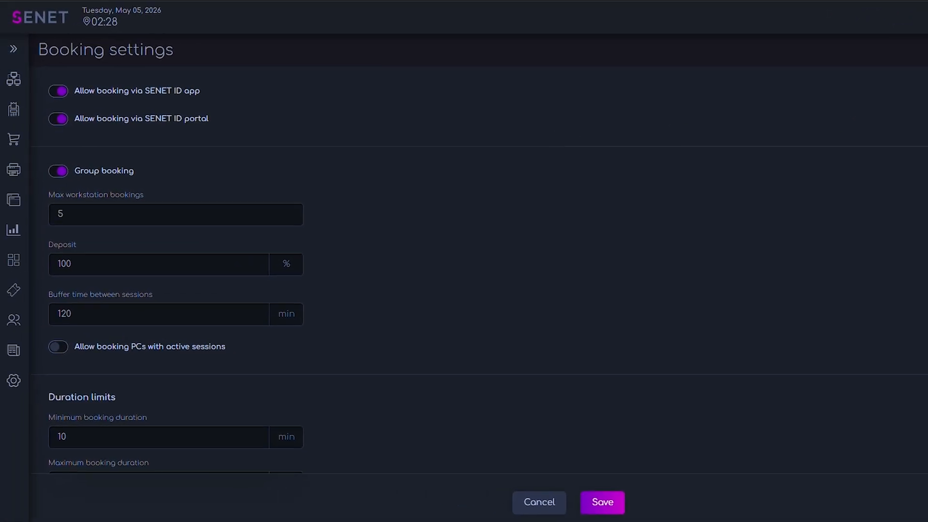
scroll(478, 270, down, 1)
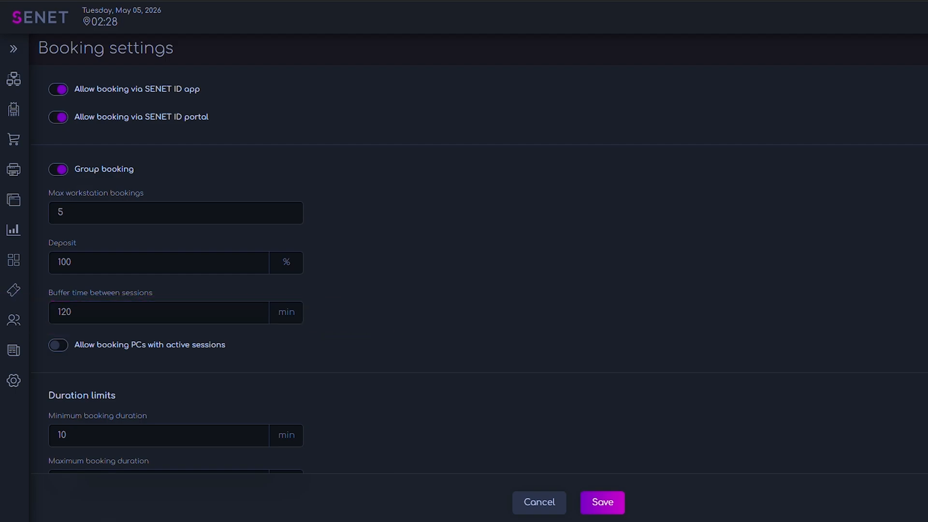
scroll(478, 257, down, 4)
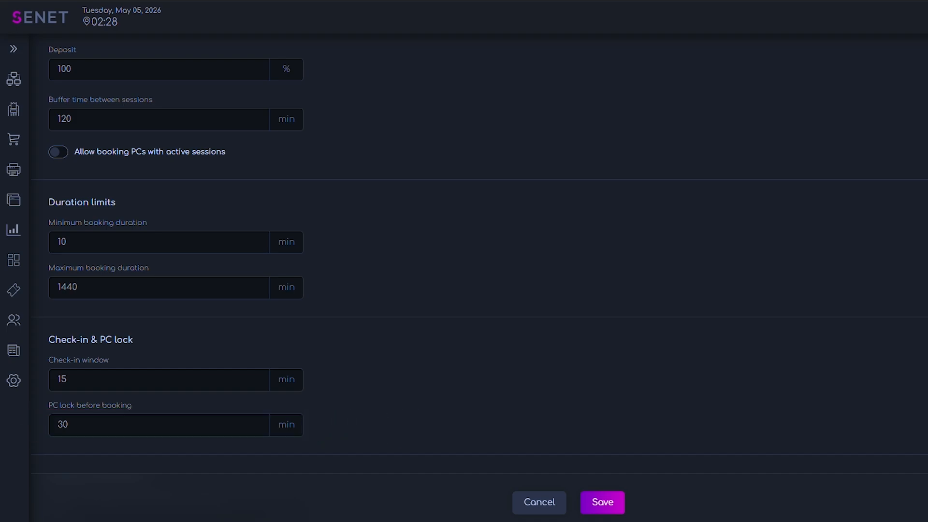
scroll(479, 251, down, 4)
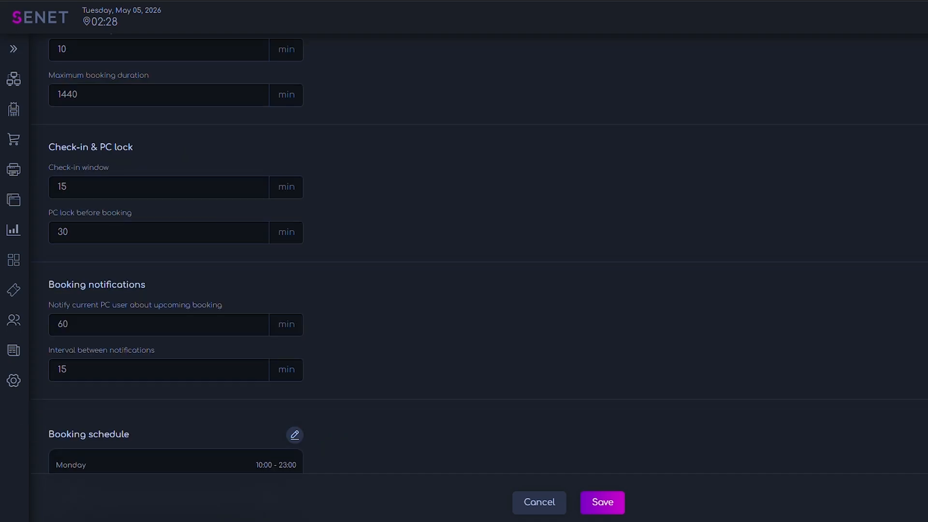
scroll(478, 251, down, 4)
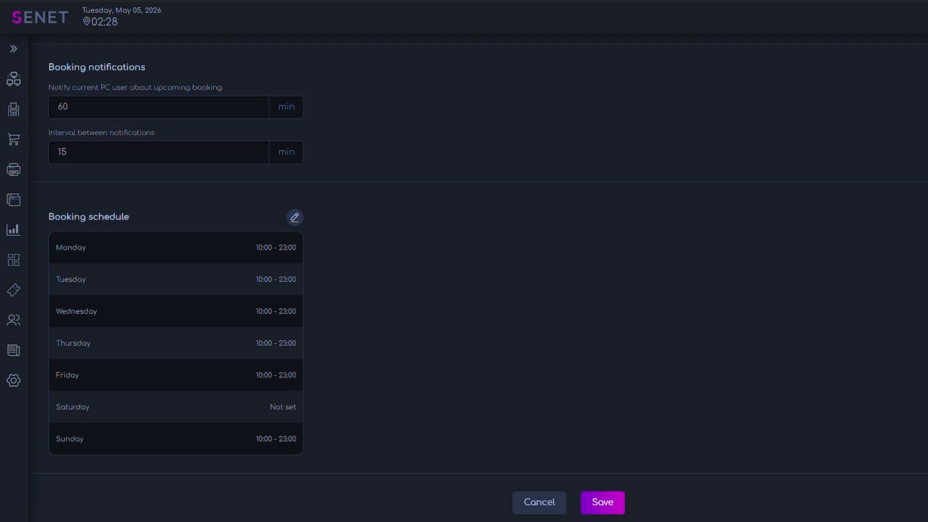
Open the booking schedule for editing and delete the time slots of all days except Monday
click(294, 218)
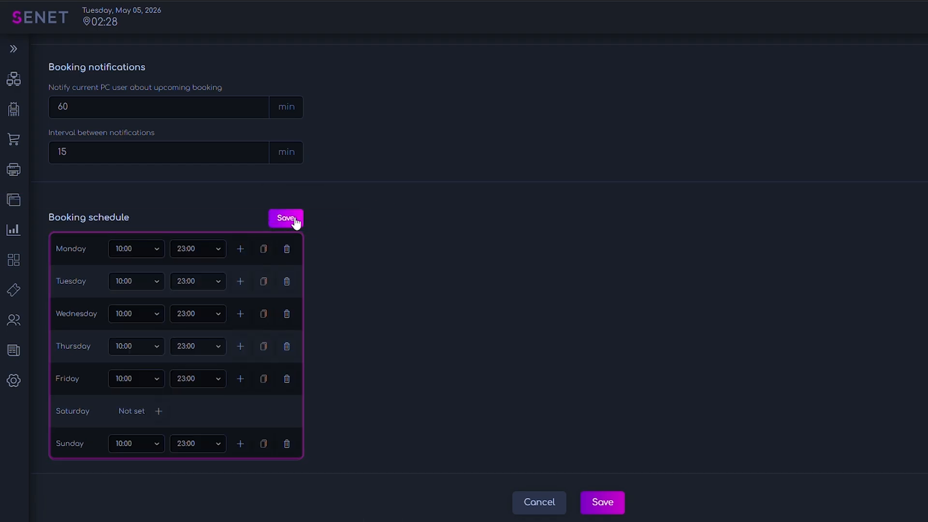
click(288, 380)
click(288, 346)
click(288, 314)
click(289, 282)
Set Monday's booking time slot to run from 10:00 to 23:00
click(157, 250)
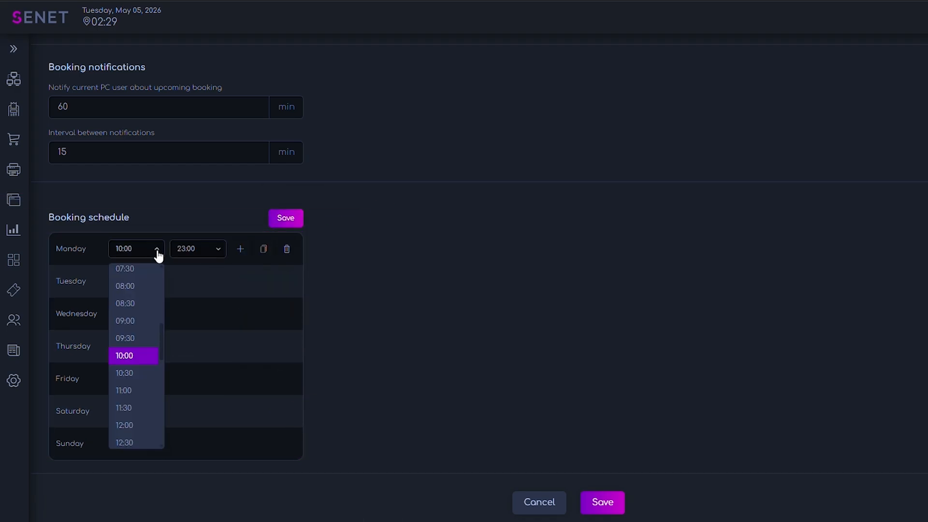
click(144, 354)
click(198, 248)
click(202, 404)
Try adding a second Monday time slot from 00:00 to 07:00, and delete that slot
click(240, 249)
click(135, 282)
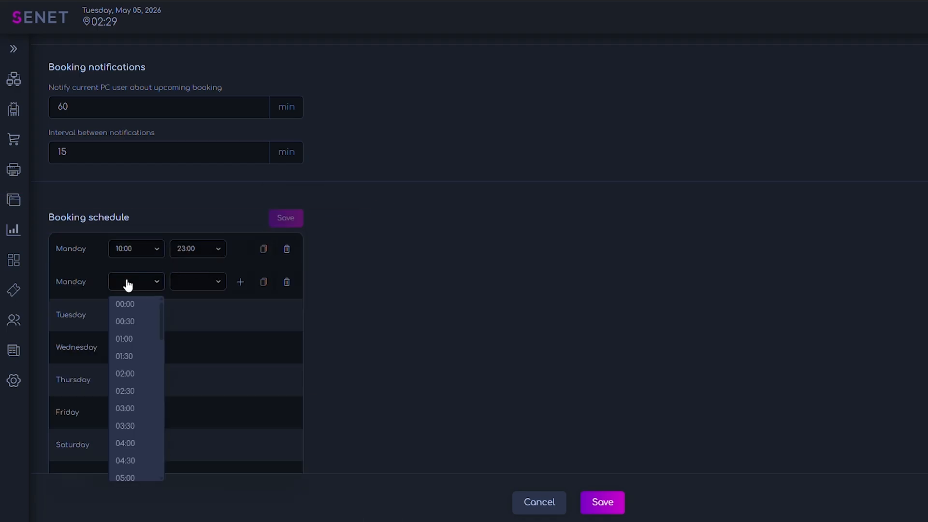
click(125, 304)
click(198, 281)
scroll(200, 386, down, 5)
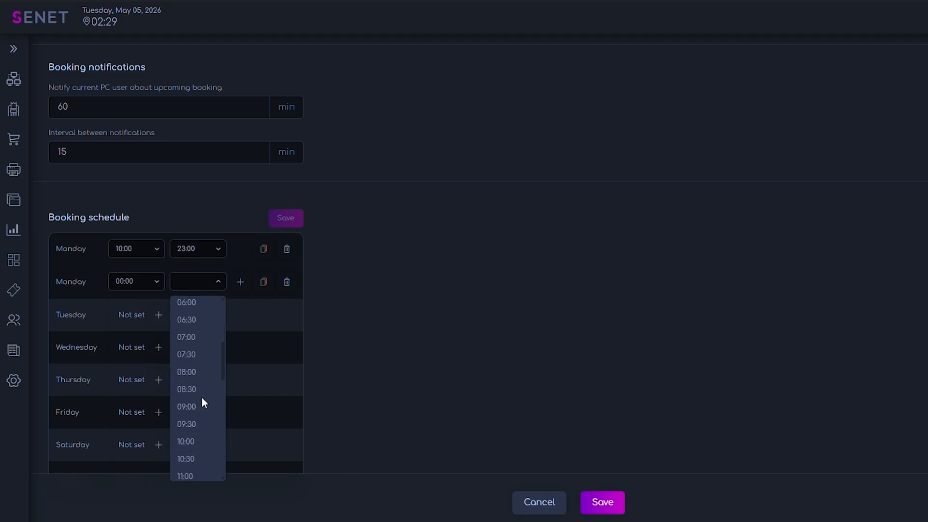
click(205, 341)
click(286, 281)
Copy Monday's time slot to Tuesday through Sunday, and save both the booking schedule and the booking settings
click(263, 248)
click(256, 308)
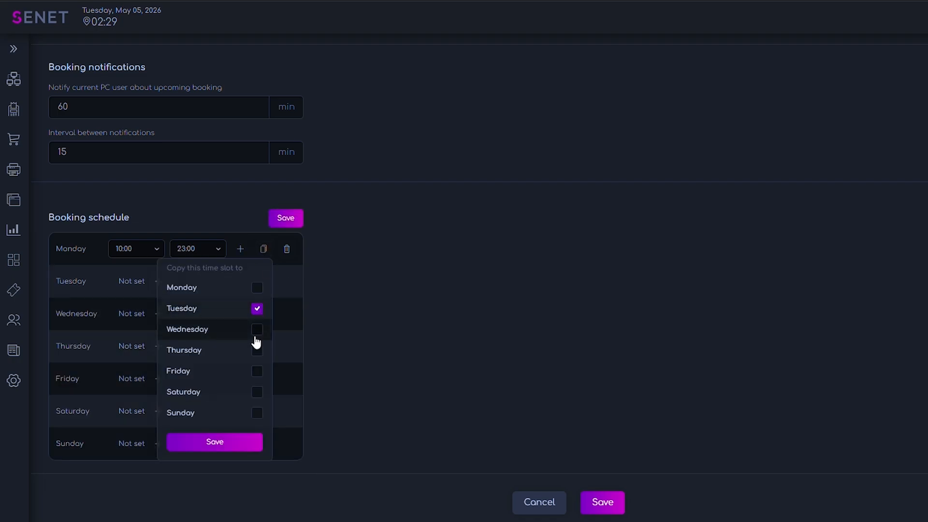
click(257, 329)
click(257, 350)
click(256, 370)
click(257, 392)
click(256, 412)
click(246, 442)
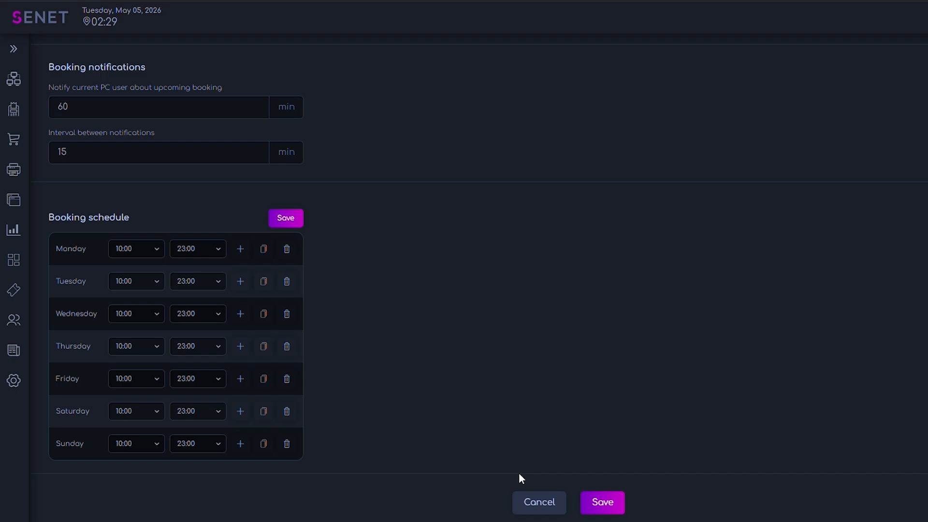
click(286, 220)
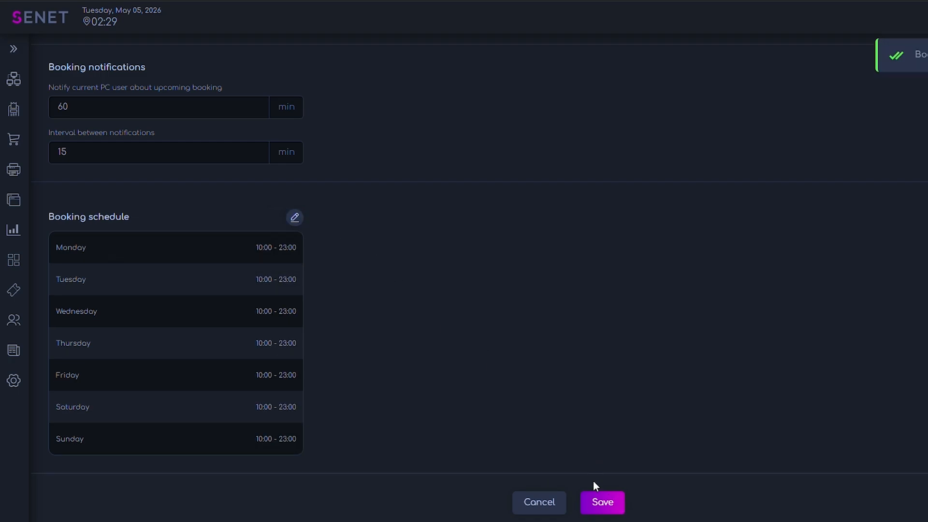
click(601, 502)
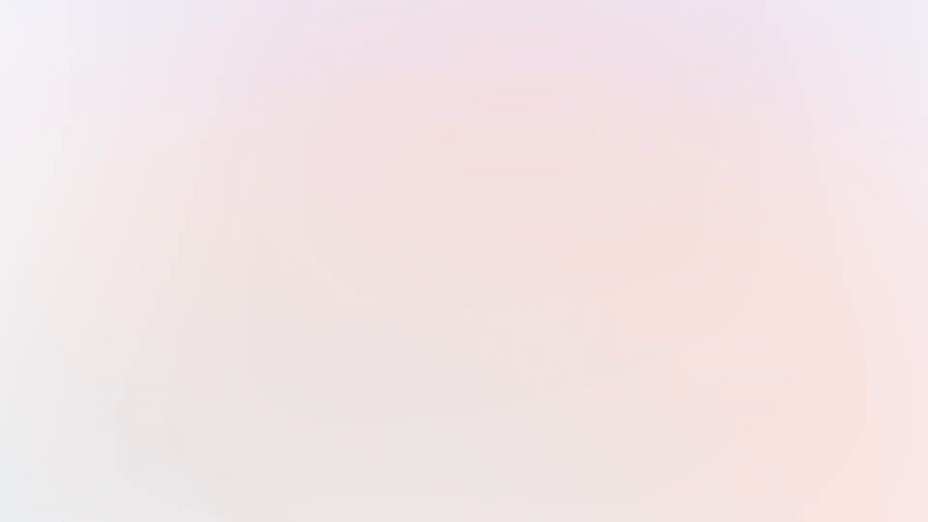